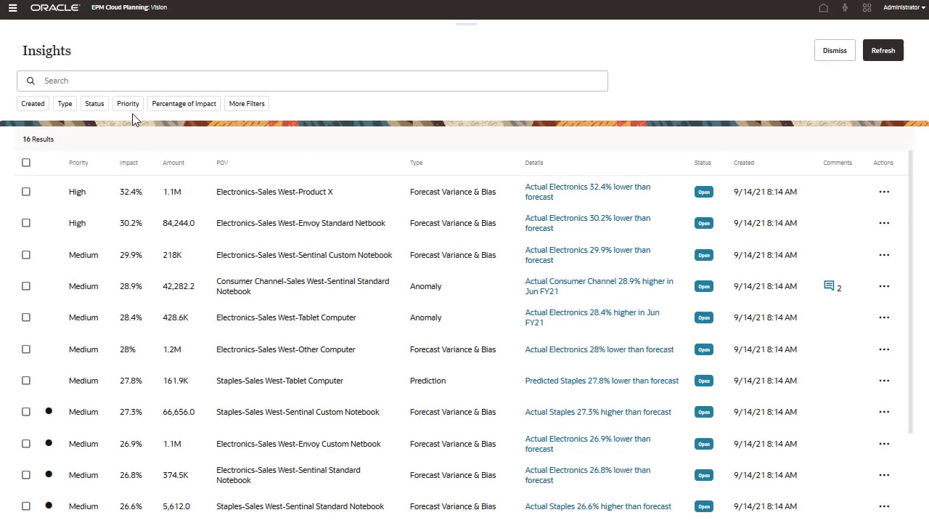
Step: Filter the insights list by priority to show only High and Medium insights
{"action": "left_click", "coordinate": [131, 109]}
{"action": "left_click", "coordinate": [133, 114]}
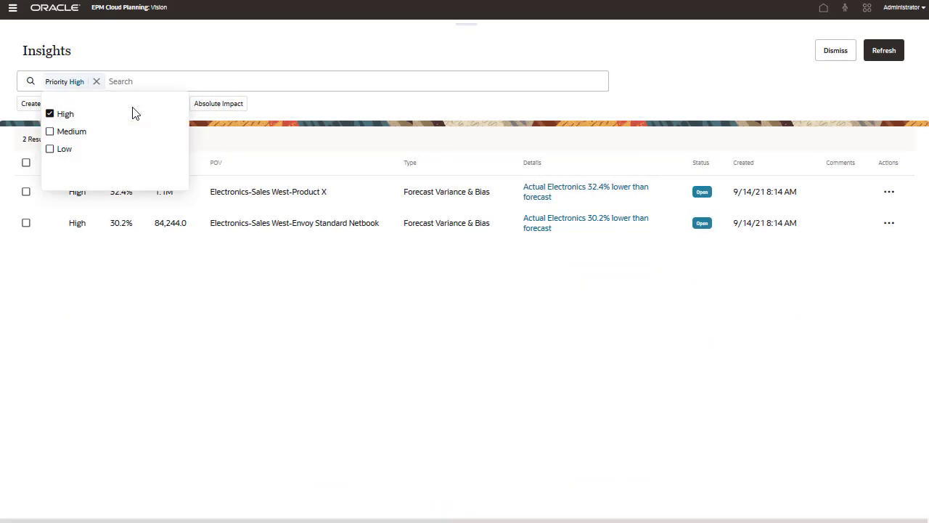
{"action": "left_click", "coordinate": [51, 131]}
{"action": "left_click", "coordinate": [7, 86]}
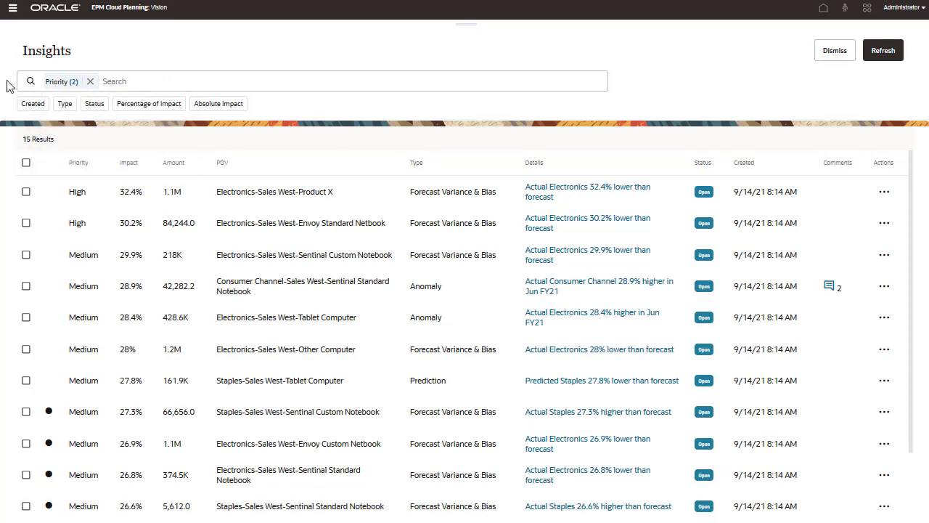
Step: Filter the insights by type to include Anomaly and Forecast Variance & Bias
{"action": "left_click", "coordinate": [63, 104]}
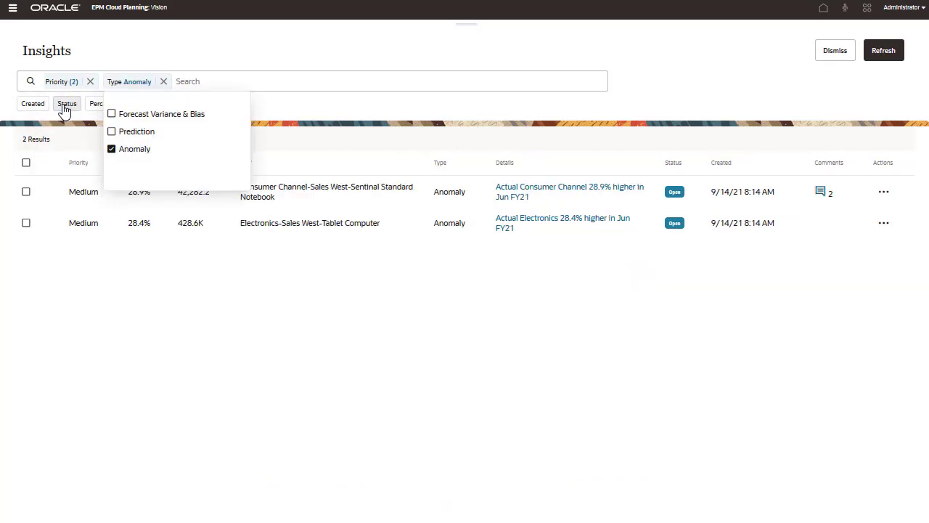
{"action": "left_click", "coordinate": [111, 115]}
{"action": "left_click", "coordinate": [7, 87]}
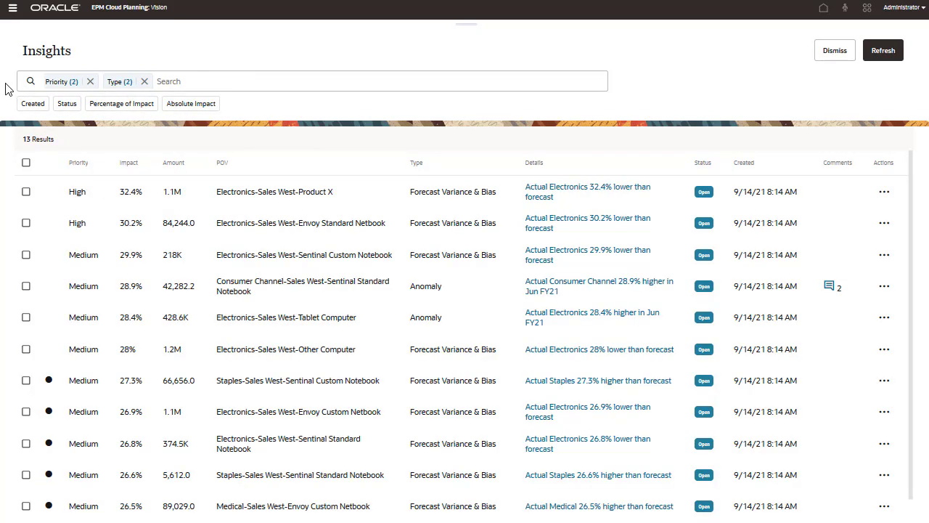
Step: Remove the Priority and Type filters from the insights list
{"action": "left_click", "coordinate": [90, 82]}
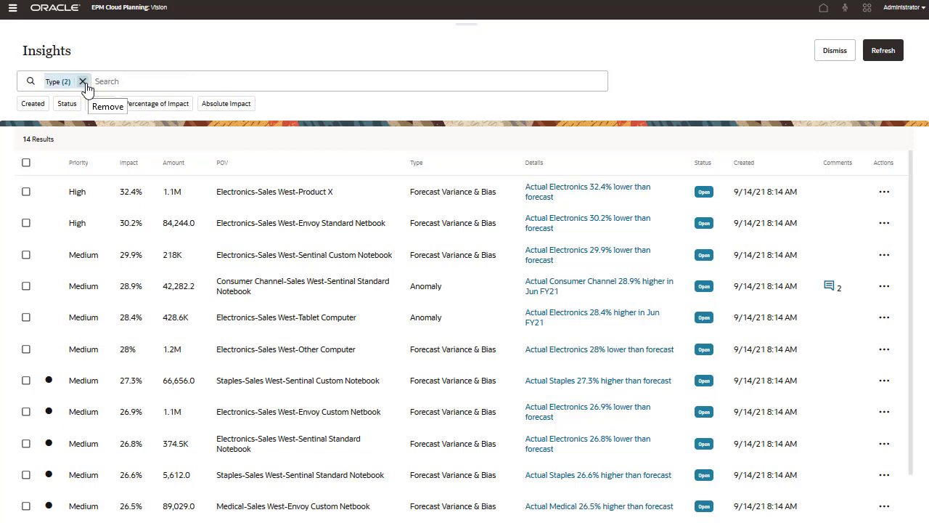
{"action": "left_click", "coordinate": [83, 83]}
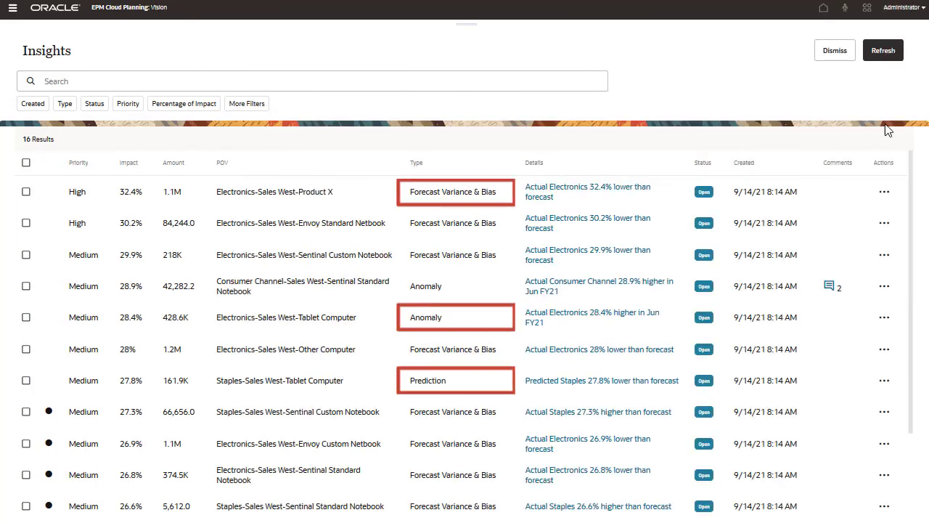
Step: View the details of the Electronics-Sales West-Product X forecast variance insight and acknowledge it
{"action": "left_click", "coordinate": [884, 192]}
{"action": "left_click", "coordinate": [896, 216]}
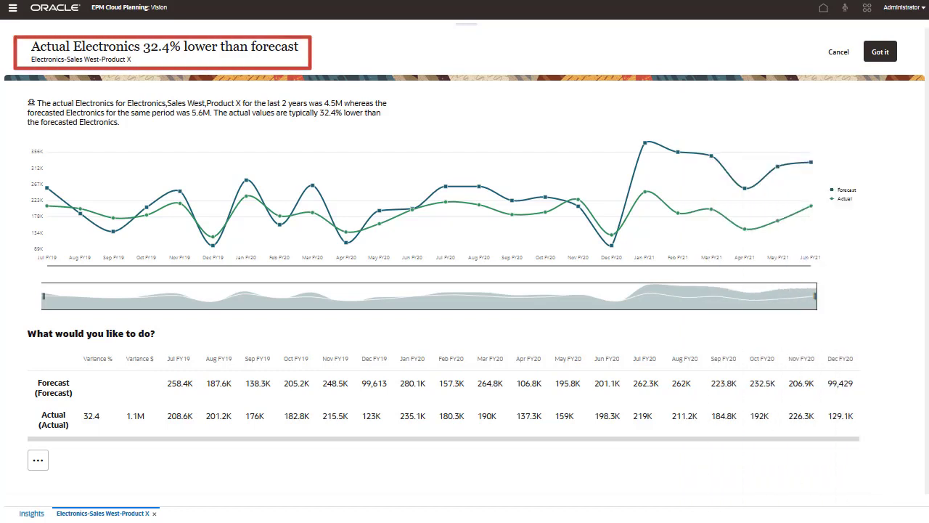
{"action": "left_click", "coordinate": [883, 52]}
Step: View the details of the Electronics-Sales West-Tablet Computer anomaly insight and acknowledge it
{"action": "left_click", "coordinate": [880, 318]}
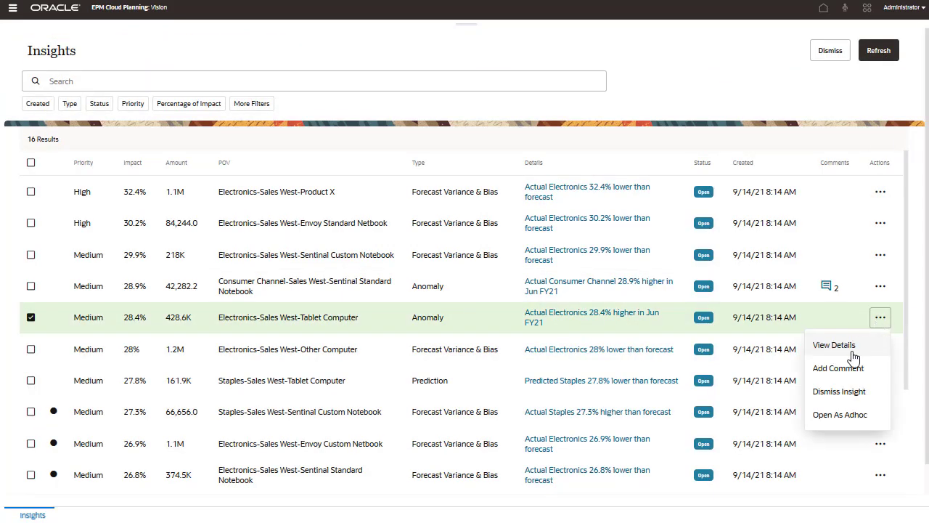
{"action": "left_click", "coordinate": [853, 358]}
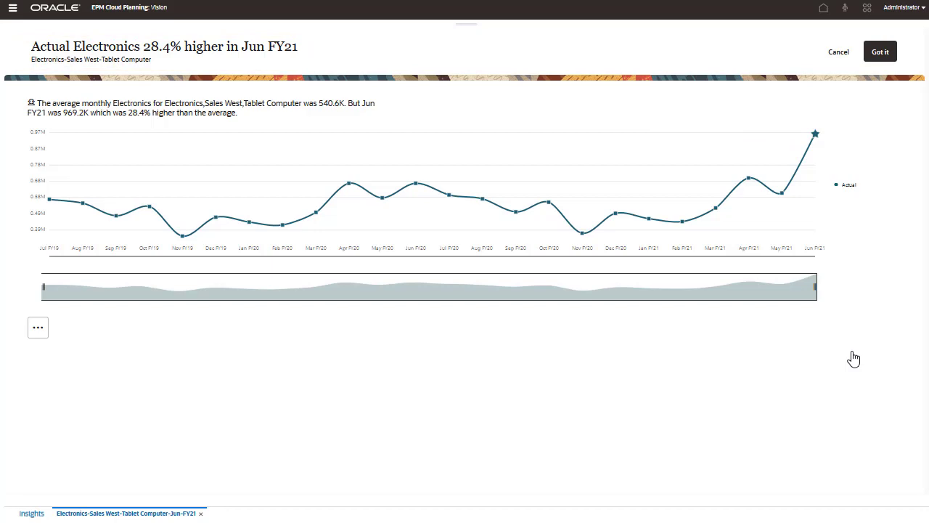
{"action": "left_click", "coordinate": [880, 52]}
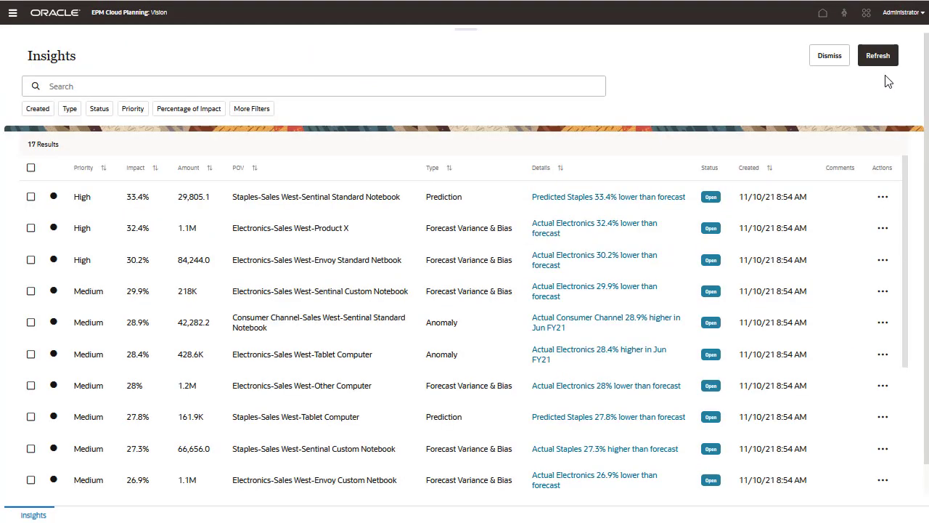
Step: View the details of the Consumer Channel-Sales West-Sentinal Custom Notebook prediction insight
{"action": "left_click_drag", "start_coordinate": [905, 181], "coordinate": [893, 357]}
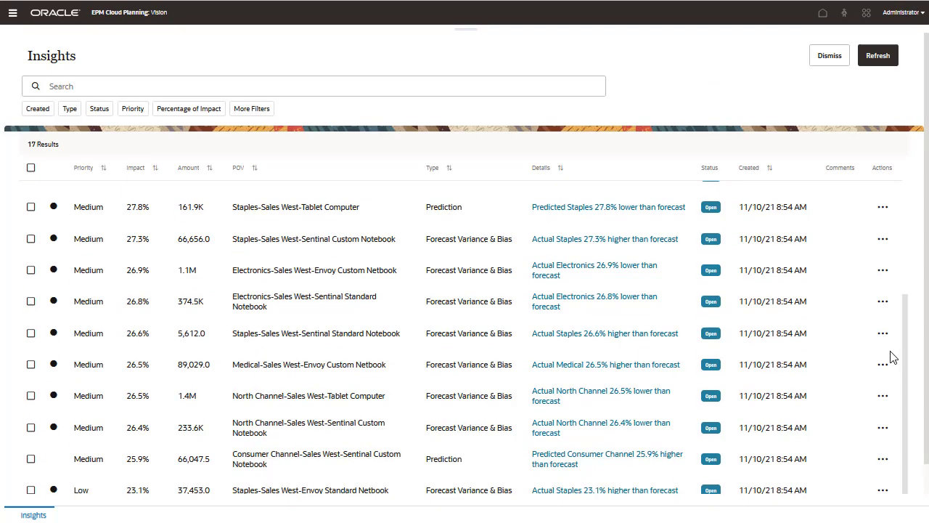
{"action": "left_click", "coordinate": [884, 465]}
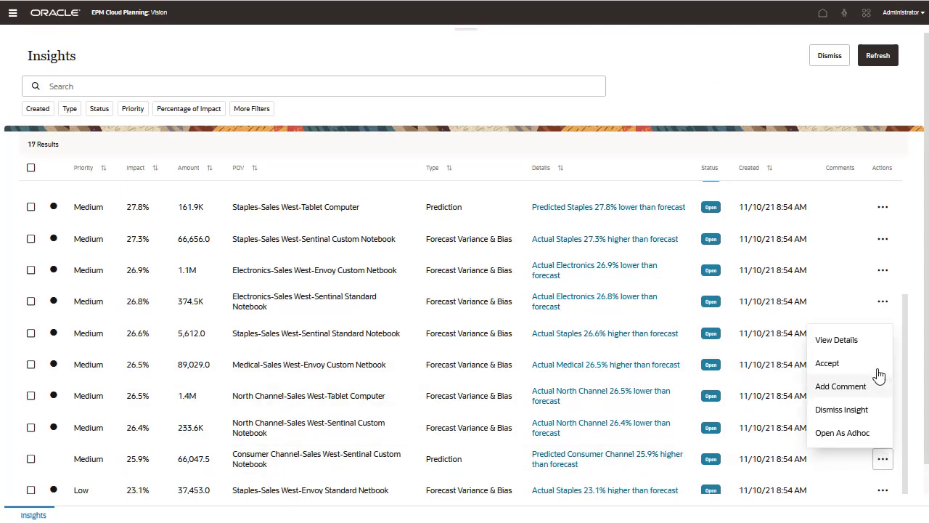
{"action": "left_click", "coordinate": [867, 339]}
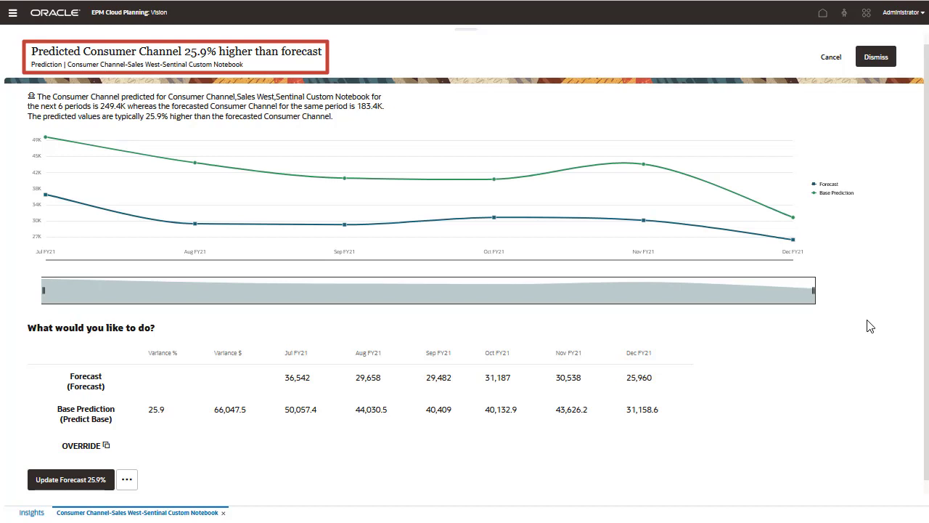
Step: Open the prediction insight as an ad hoc grid and expand its columns to YearTotal for all years
{"action": "left_click", "coordinate": [127, 479]}
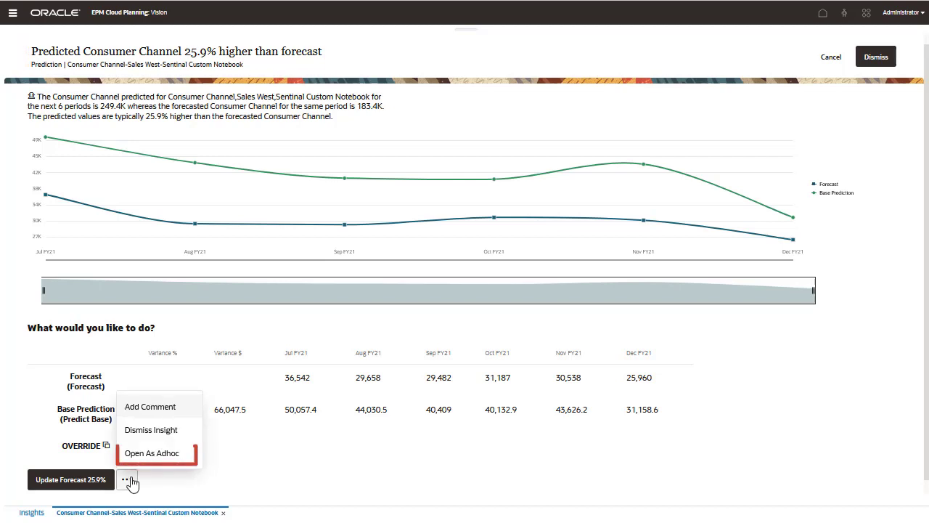
{"action": "left_click", "coordinate": [152, 453]}
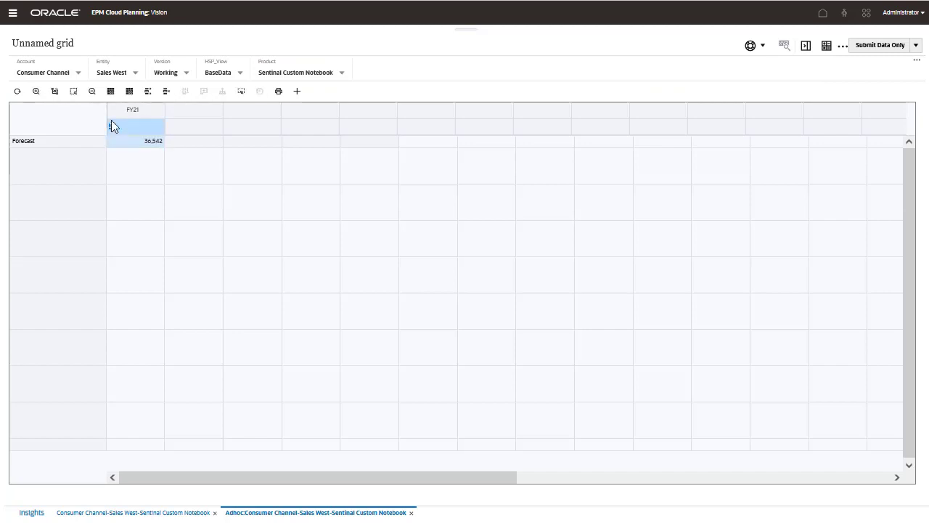
{"action": "left_click", "coordinate": [91, 91]}
{"action": "double_click", "coordinate": [132, 109]}
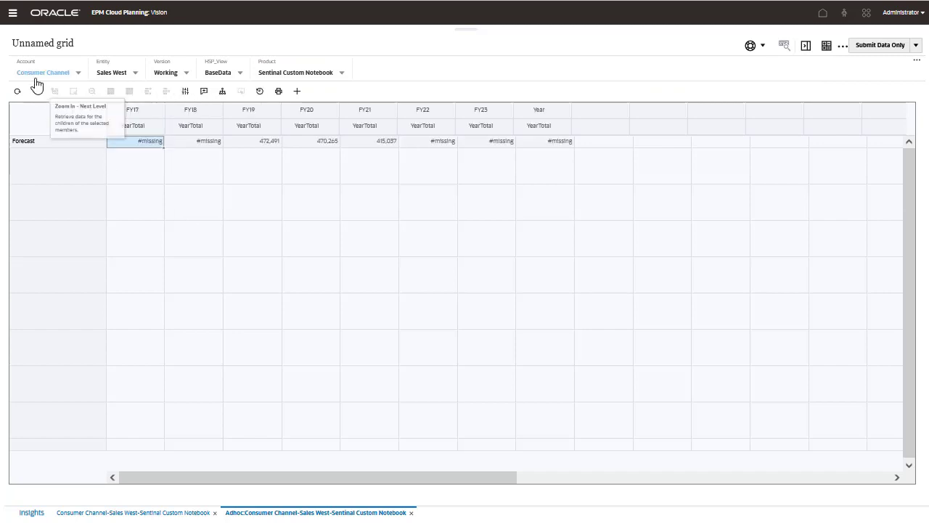
Step: Pivot the Consumer Channel account into the grid rows and expand its parent Revenue to list all child accounts
{"action": "left_click_drag", "start_coordinate": [38, 72], "coordinate": [29, 142]}
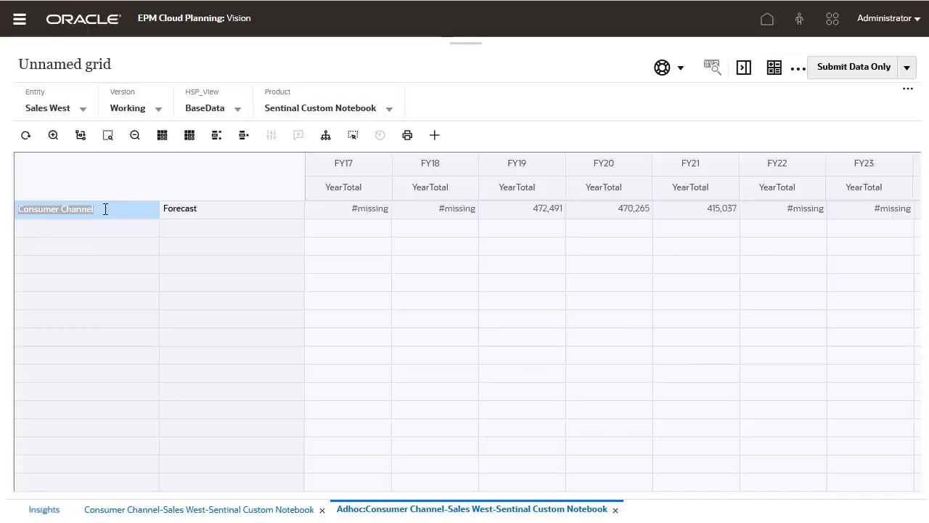
{"action": "left_click", "coordinate": [134, 136]}
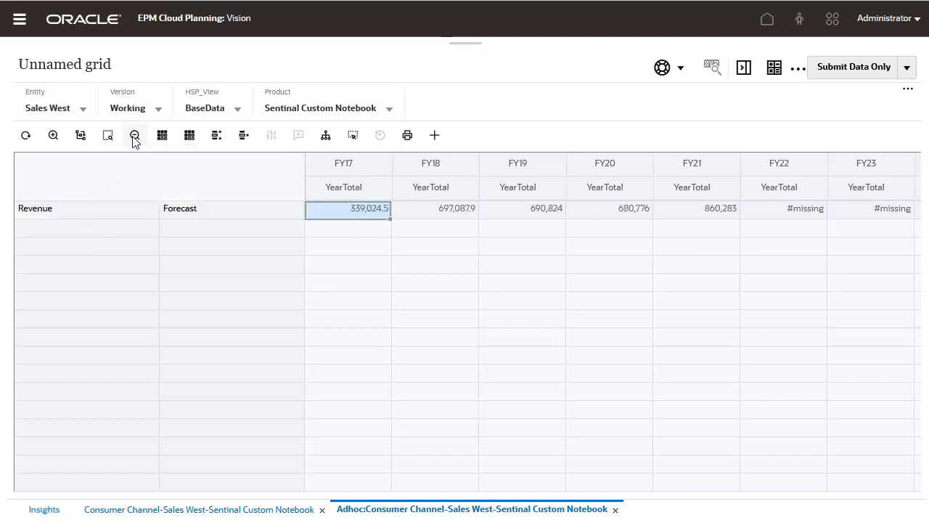
{"action": "left_click", "coordinate": [84, 213]}
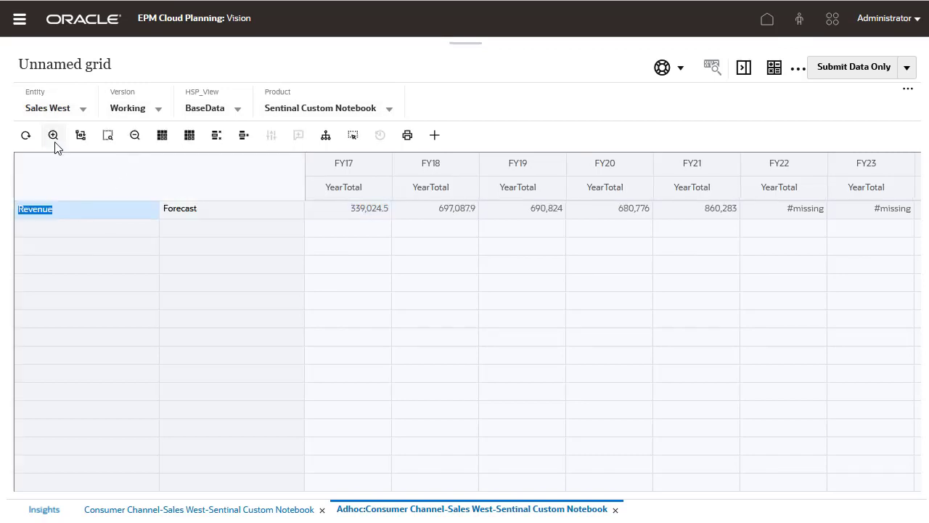
{"action": "left_click", "coordinate": [54, 138]}
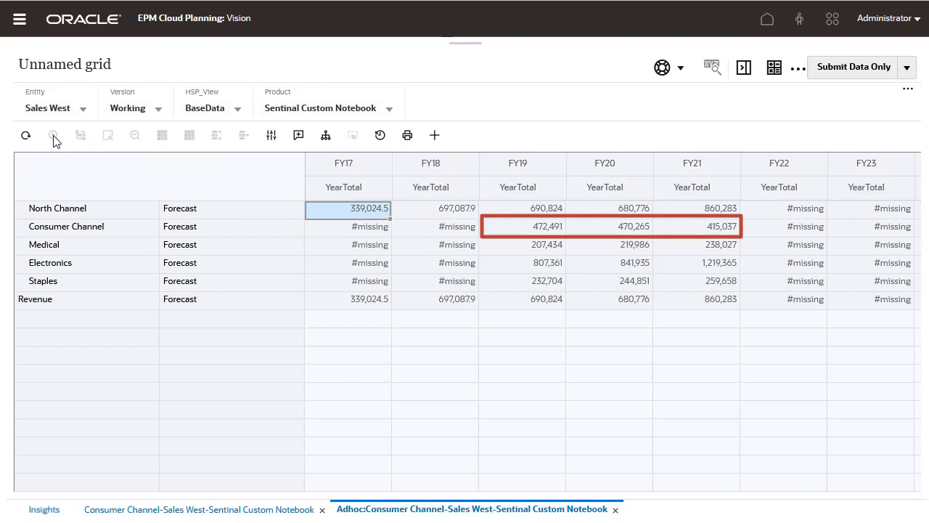
Step: Keep only the Consumer Channel account in the grid and break it down by the products under Computer Equipment
{"action": "left_click", "coordinate": [92, 233]}
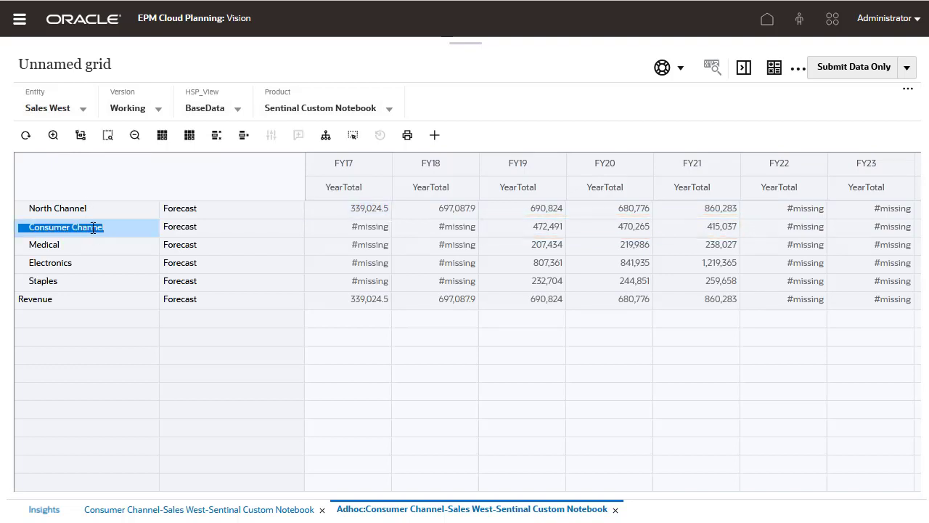
{"action": "left_click", "coordinate": [217, 138]}
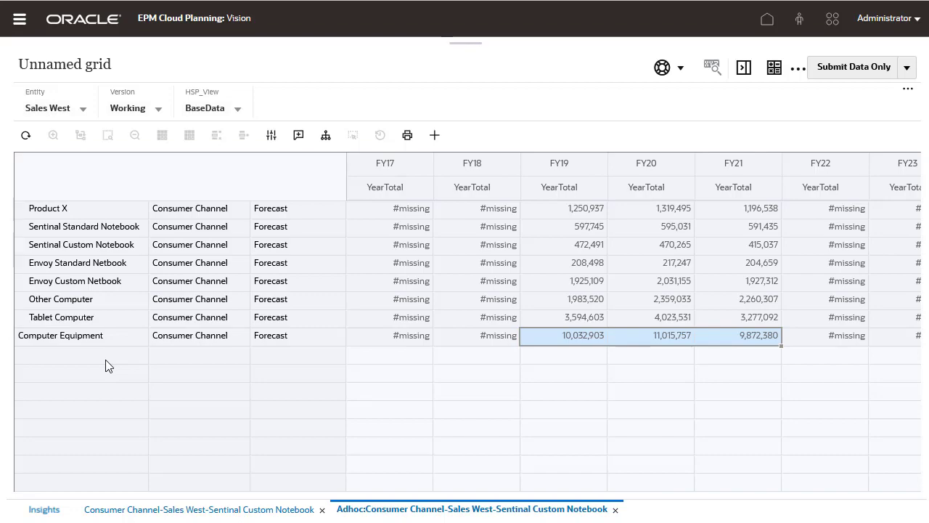
Step: Return to the Sentinal Custom Notebook prediction insight and copy the Base Prediction values into the override row
{"action": "left_click", "coordinate": [163, 510]}
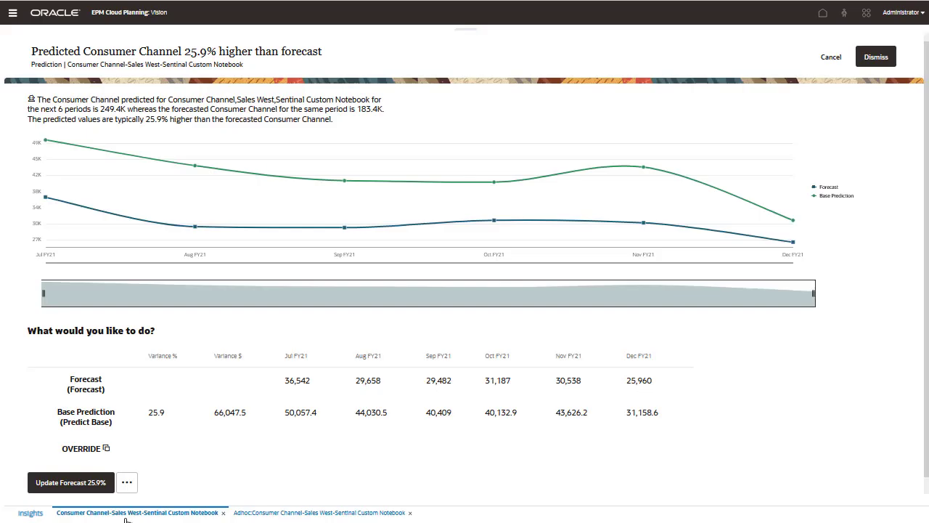
{"action": "left_click", "coordinate": [38, 391]}
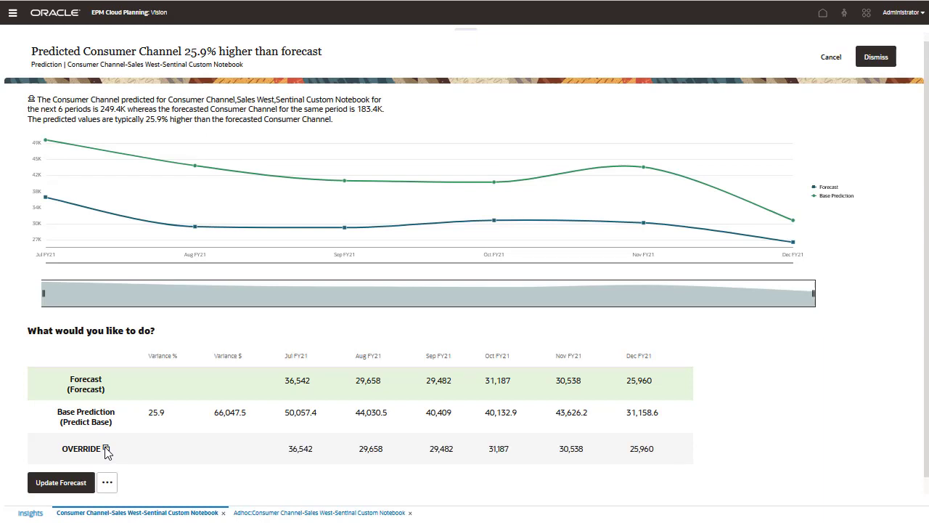
{"action": "left_click", "coordinate": [98, 418]}
{"action": "left_click", "coordinate": [106, 448]}
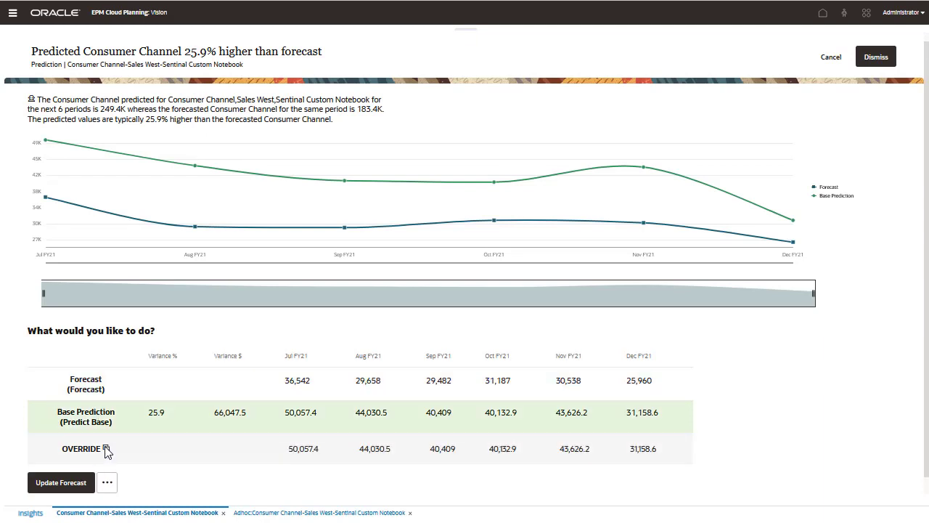
Step: Update the forecast with the override values, confirm the adjustment, and close the insight
{"action": "left_click", "coordinate": [61, 482]}
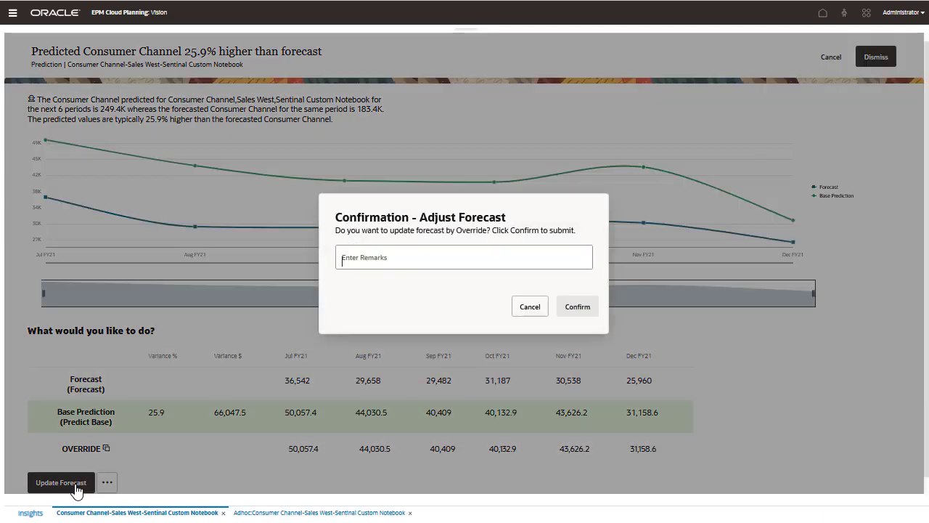
{"action": "left_click", "coordinate": [578, 310]}
{"action": "left_click", "coordinate": [831, 58]}
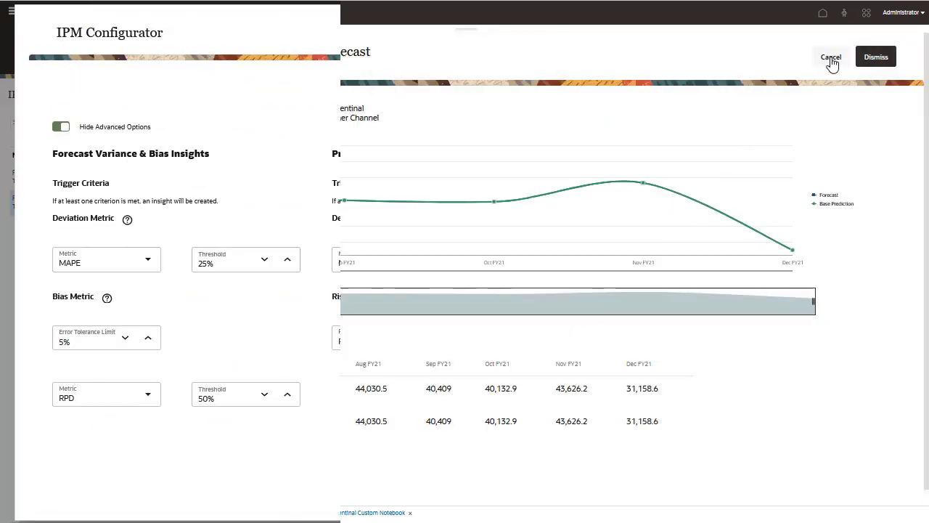